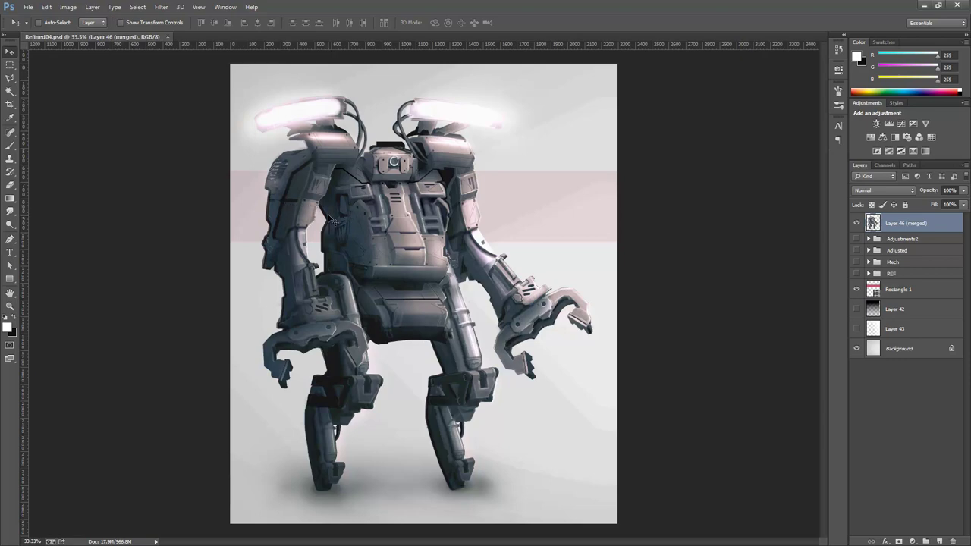
Step: Paint over the thick black line along the left upper-arm plate with a 20 px brush in the sampled dark blue-grey
key("f")
left_click_drag(296, 208, 422, 242)
key("ctrl+plus")
key("ctrl+plus")
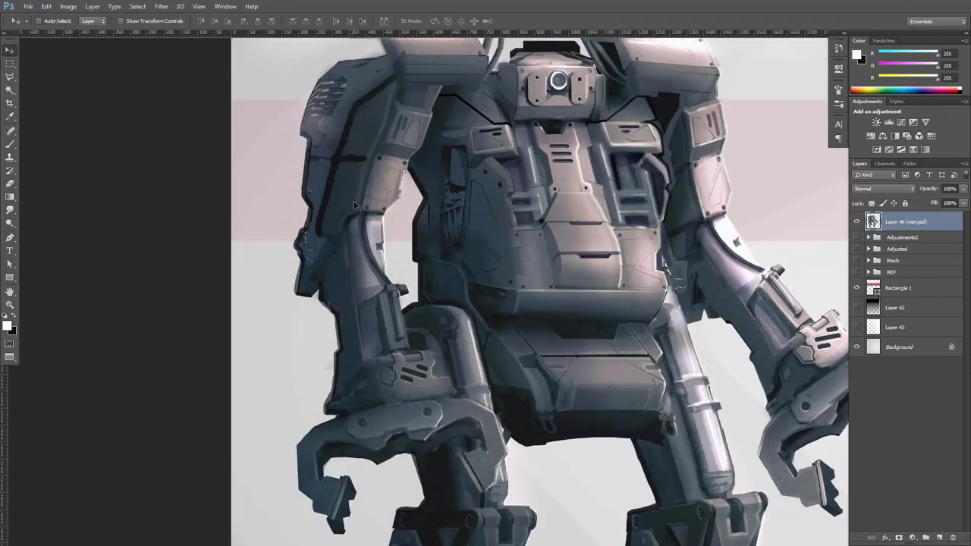
left_click_drag(353, 200, 418, 270)
key("ctrl+plus")
key("ctrl+plus")
left_click_drag(377, 228, 423, 305)
key("ctrl+minus")
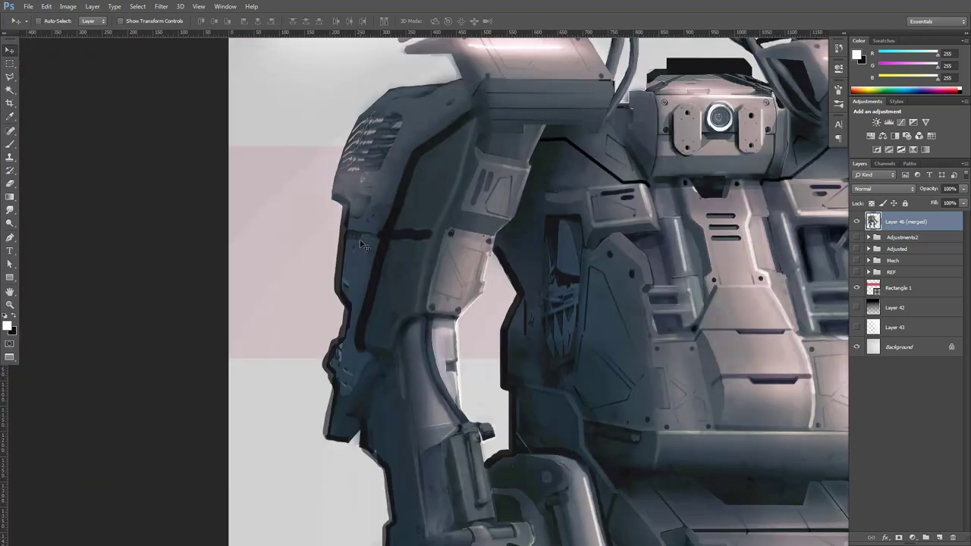
key("b")
left_click(374, 326, "alt")
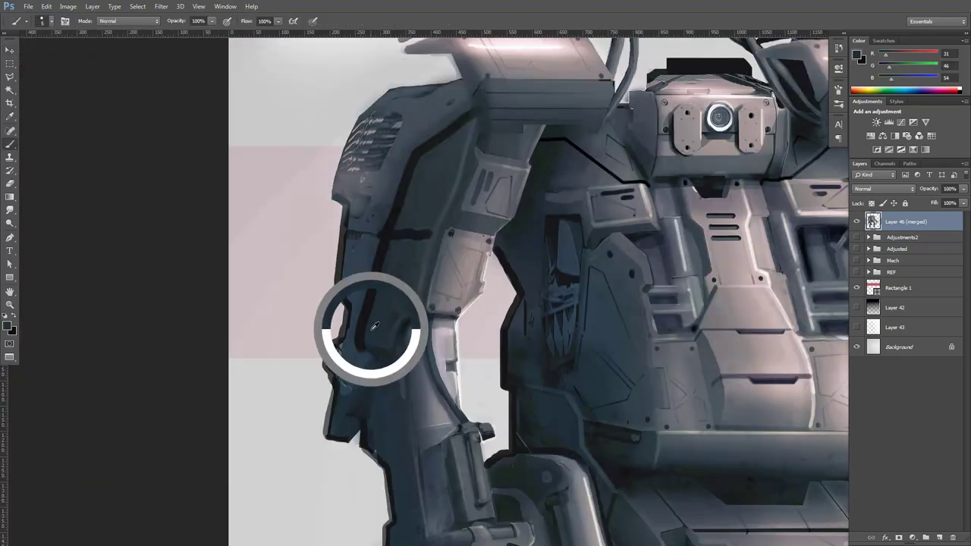
key("bracketright")
key("bracketright")
key("bracketright")
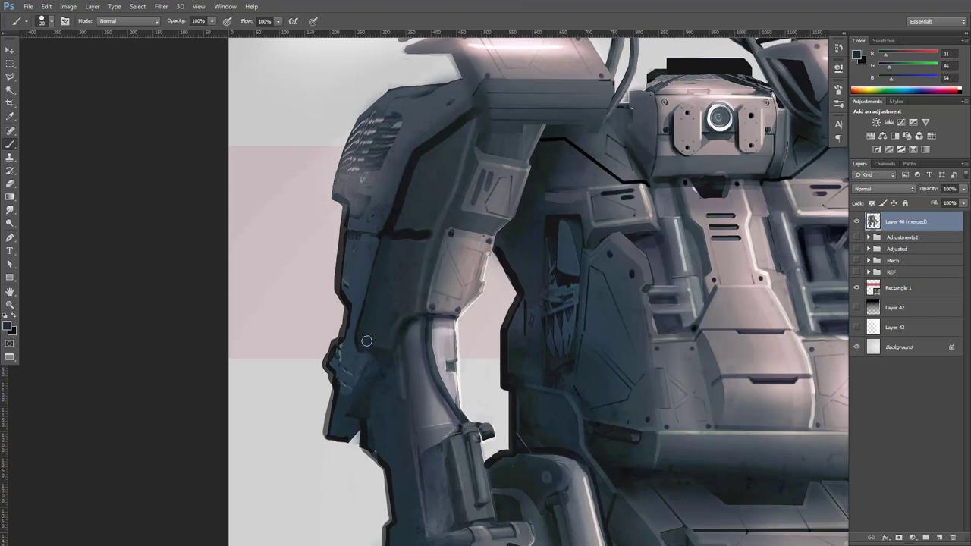
left_click_drag(391, 253, 414, 180)
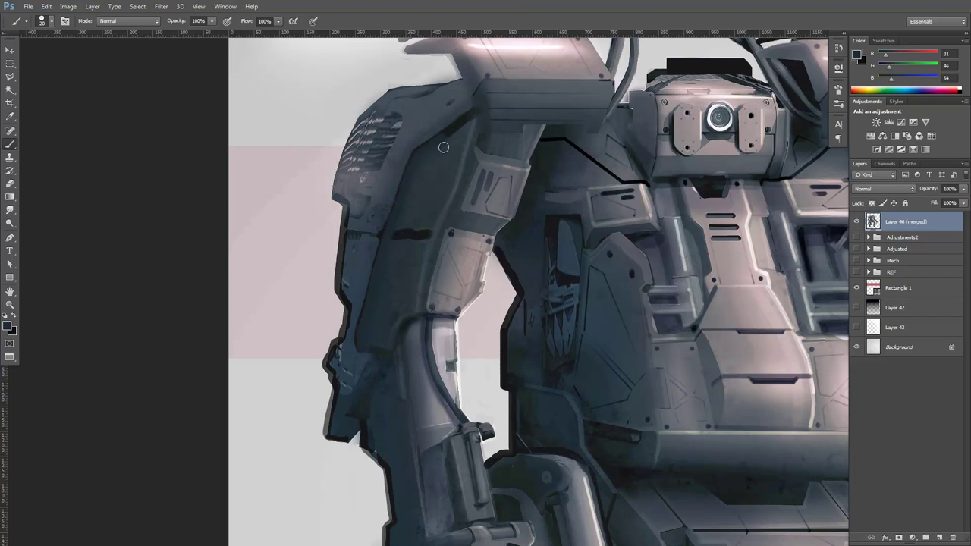
Step: Thin the dark horizontal seam across the upper-arm plate with a smaller brush and colours sampled beside it
key("bracketleft")
mouse_move(425, 231)
left_mouse_down()
mouse_move(380, 234)
mouse_move(420, 239)
left_mouse_up()
left_click(419, 245, "alt")
left_click(423, 238, "alt")
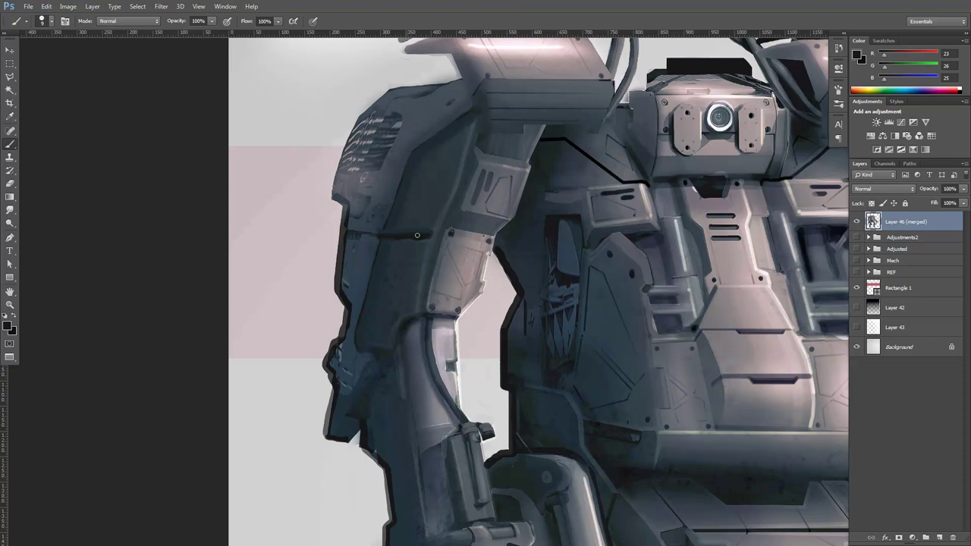
Step: Blend the outer end of the arm-plate seam using blue-grey tones sampled from the surrounding armour
left_click(377, 251, "alt")
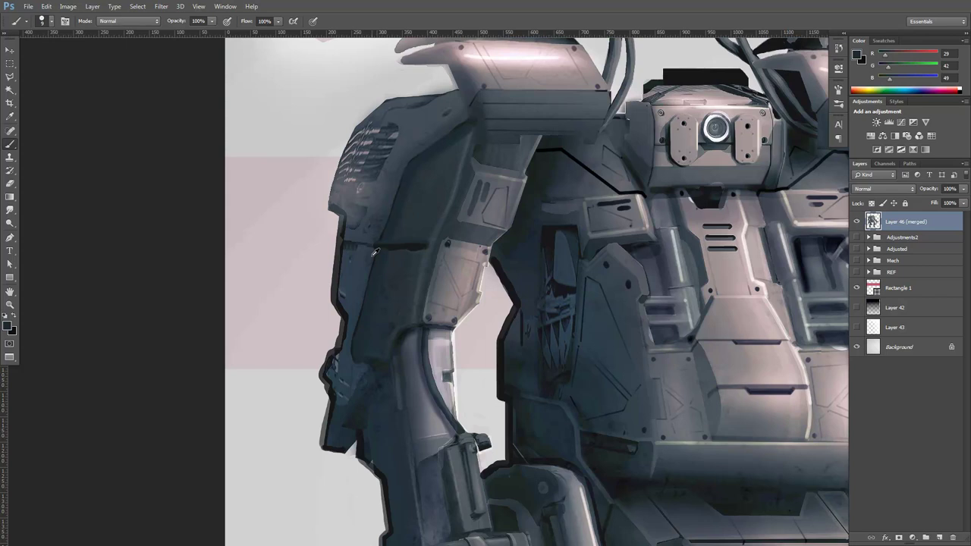
left_click(371, 254, "alt")
left_click(372, 266, "alt")
scroll(400, 277, "down", 2)
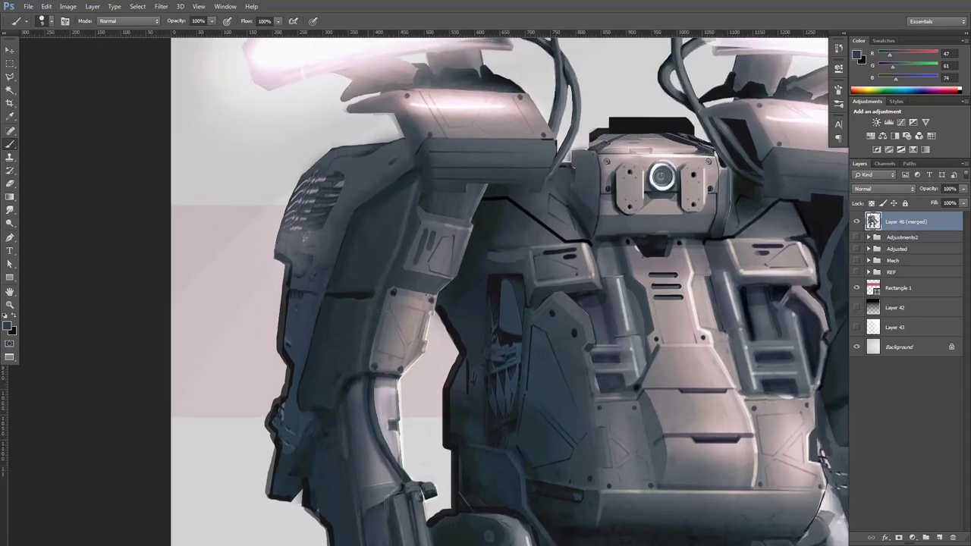
left_click(334, 298, "alt")
scroll(377, 318, "down", 1)
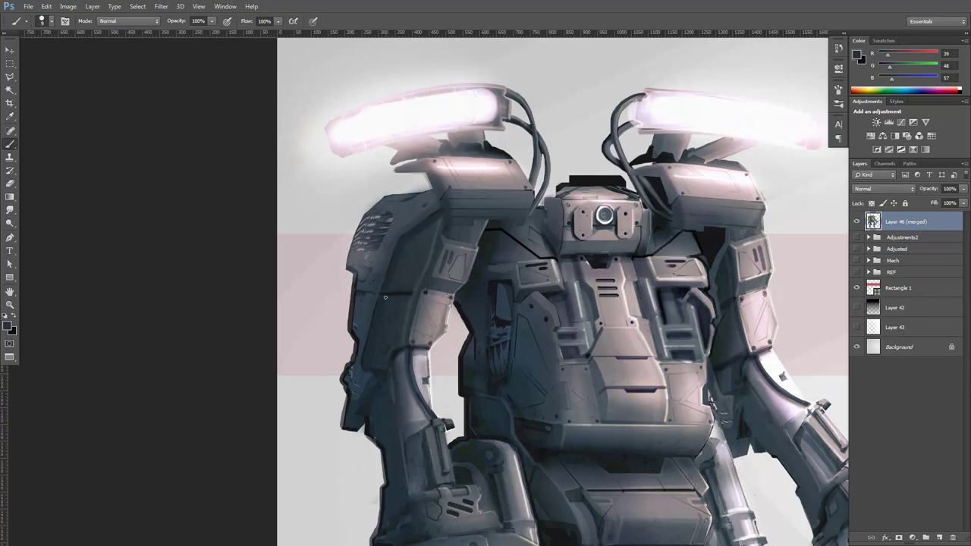
Step: Refine the horizontal arm-plate seam along its length with a dark blue-grey sampled next to it
scroll(462, 296, "down", 2)
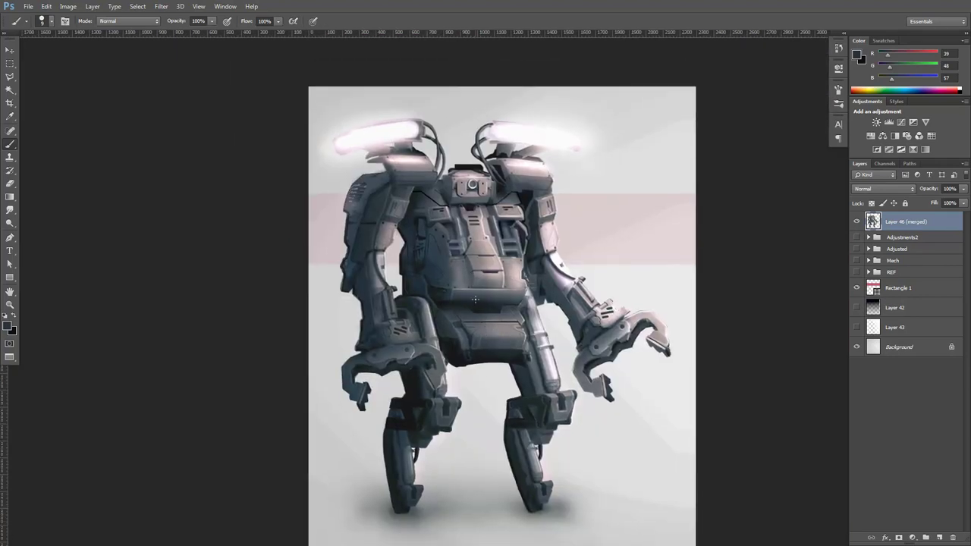
scroll(464, 267, "up", 4)
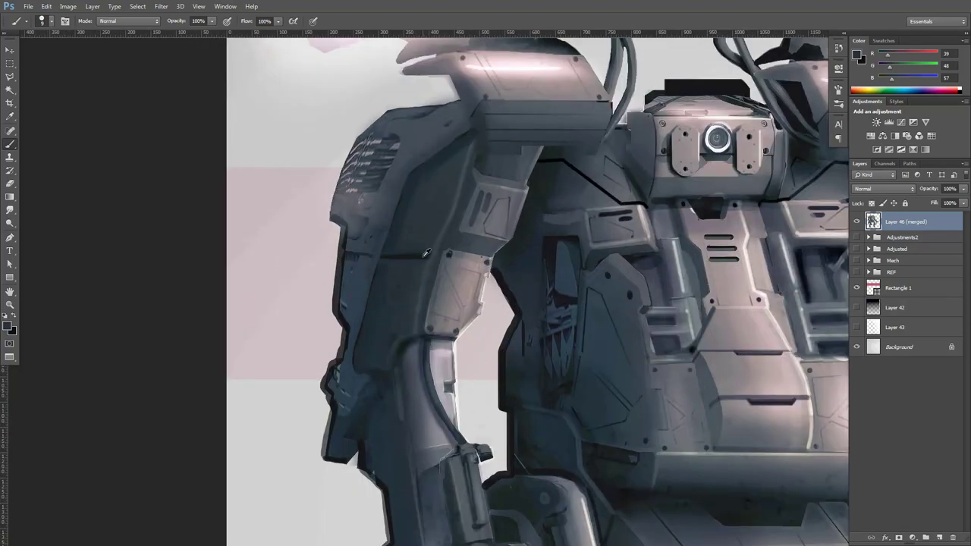
left_click(422, 253, "alt")
left_click_drag(382, 254, 421, 254)
key("ctrl+minus")
key("ctrl+minus")
left_click_drag(499, 319, 466, 318)
key("ctrl+minus")
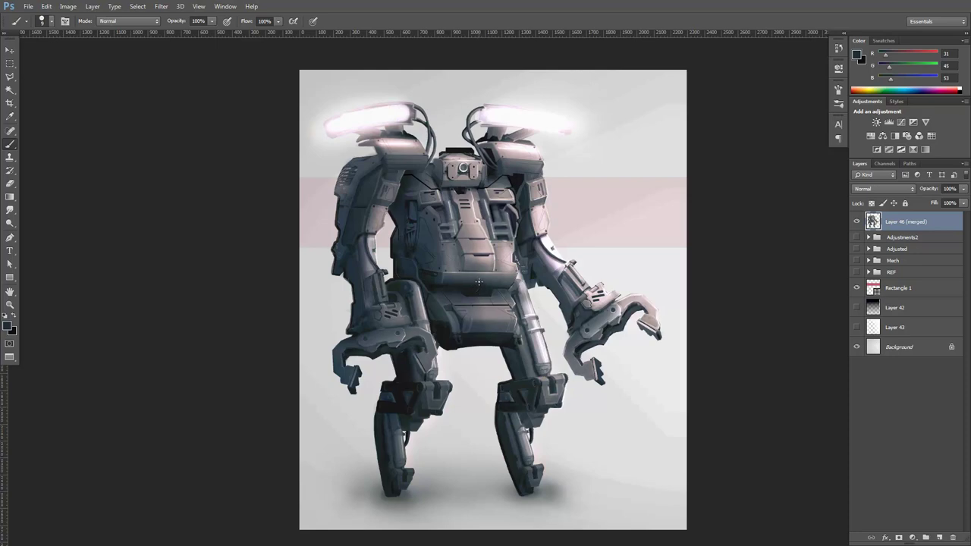
Step: Erase part of the black outline along the outer edge of the upper arm, just below the shoulder plate
left_click_drag(484, 280, 493, 291)
key("ctrl+plus")
left_click_drag(296, 230, 471, 278)
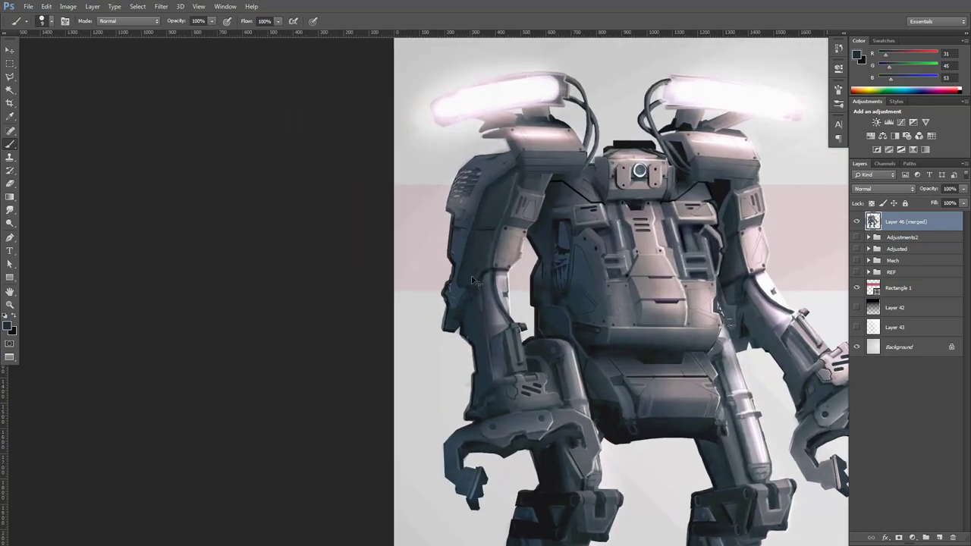
scroll(472, 281, "up", 4)
key("alt")
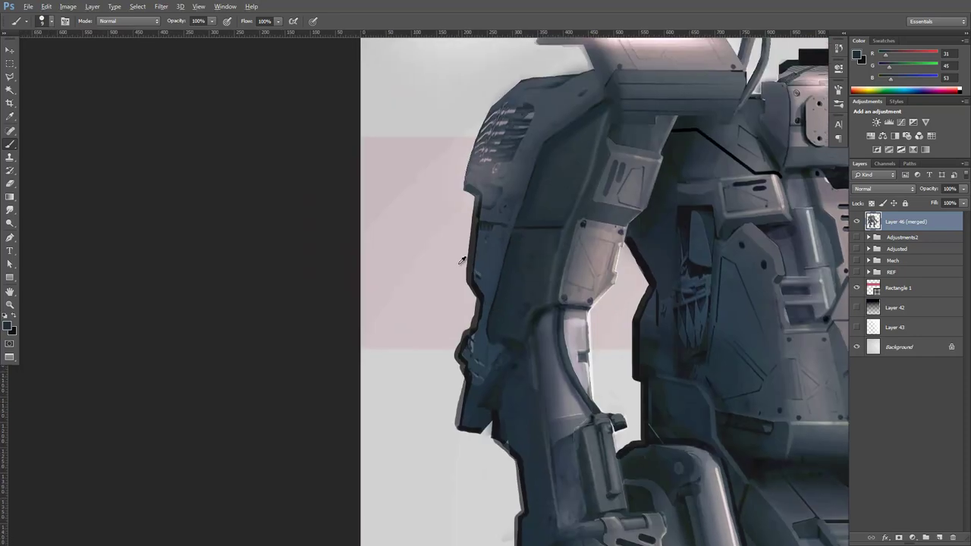
key("e")
left_click(464, 277)
key("b")
key("e")
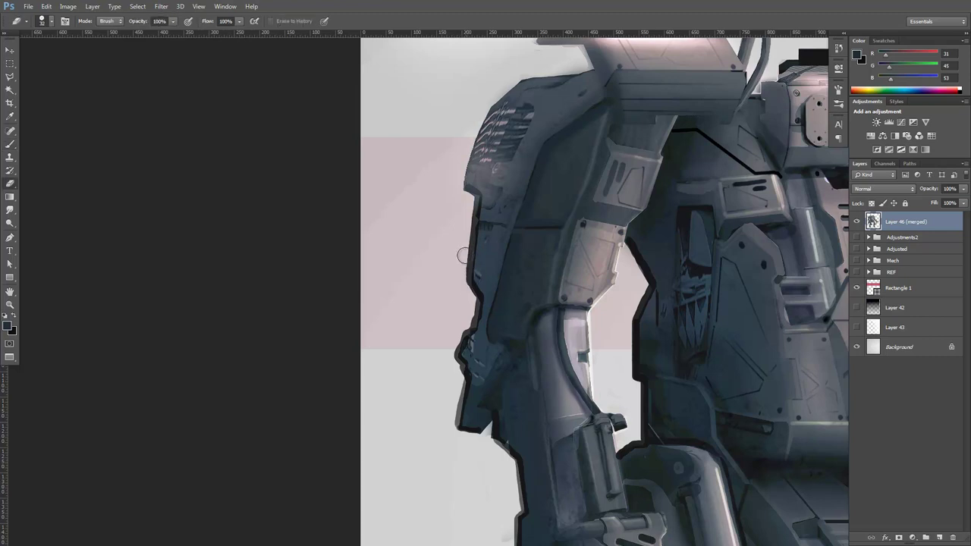
left_click_drag(469, 200, 463, 260)
left_click_drag(468, 218, 462, 263)
Step: Turn off Transfer for the eraser and trim the upper arm's remaining outer outline, reducing the tip for fine spots
key("F5")
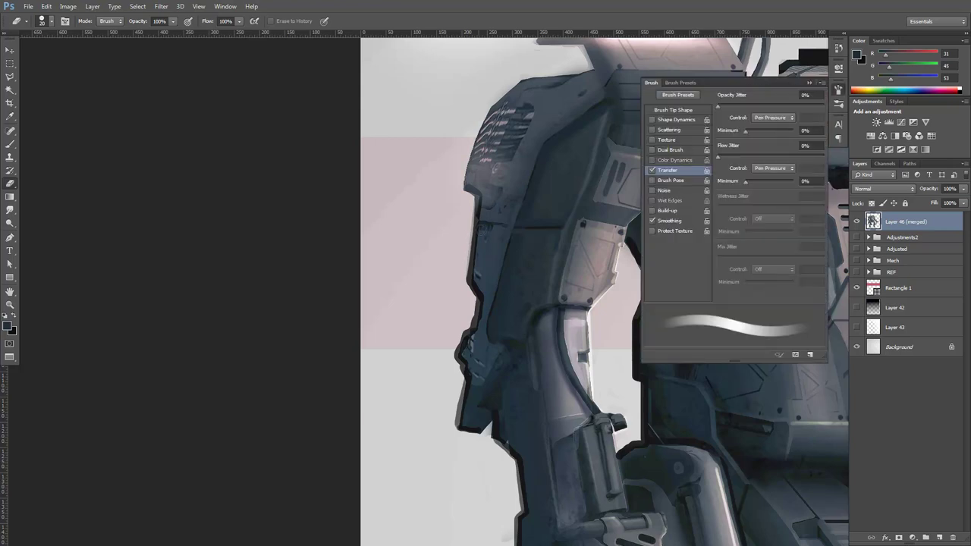
left_click(652, 171)
key("F5")
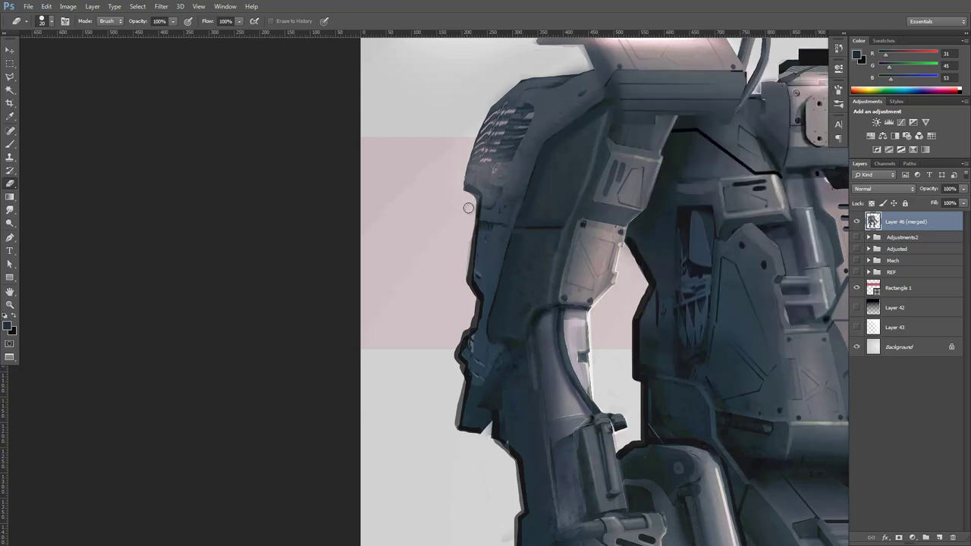
left_click_drag(465, 227, 462, 286)
mouse_move(466, 249)
left_mouse_down()
mouse_move(461, 295)
mouse_move(471, 201)
left_mouse_up()
key("bracketleft")
key("bracketleft")
key("bracketleft")
left_click_drag(476, 221, 474, 226)
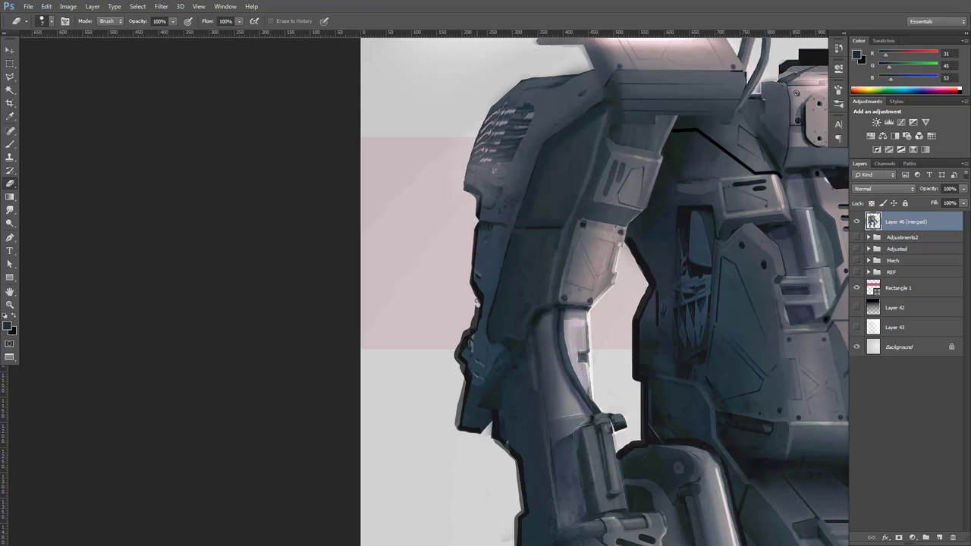
Step: Erase the black outline around the elbow armour and down the outer edge of the forearm
left_click_drag(476, 302, 475, 307)
left_click_drag(463, 336, 458, 341)
left_click_drag(455, 434, 464, 400)
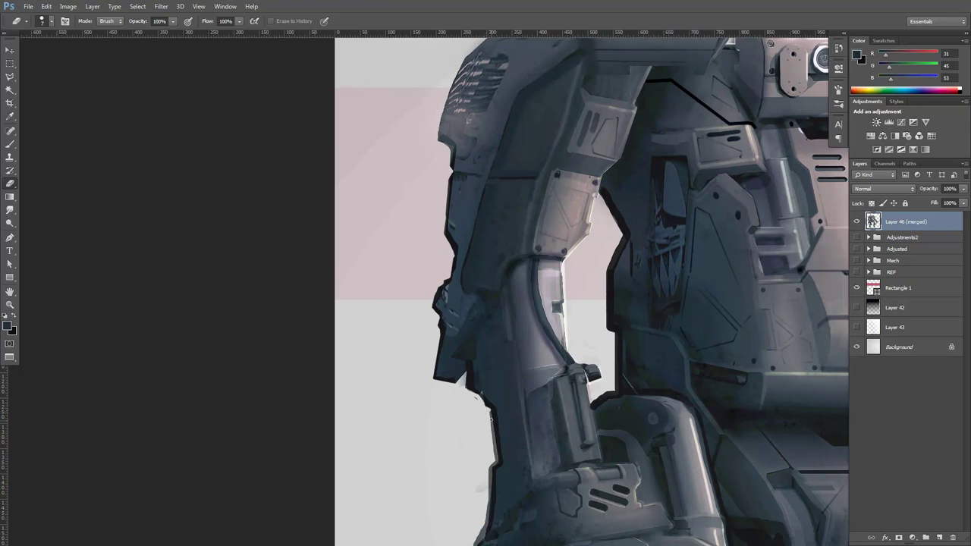
left_click(496, 461, "shift")
left_click(486, 471, "shift")
mouse_move(464, 374)
left_mouse_down()
mouse_move(464, 401)
mouse_move(464, 391)
left_mouse_up()
left_click_drag(476, 430, 486, 300)
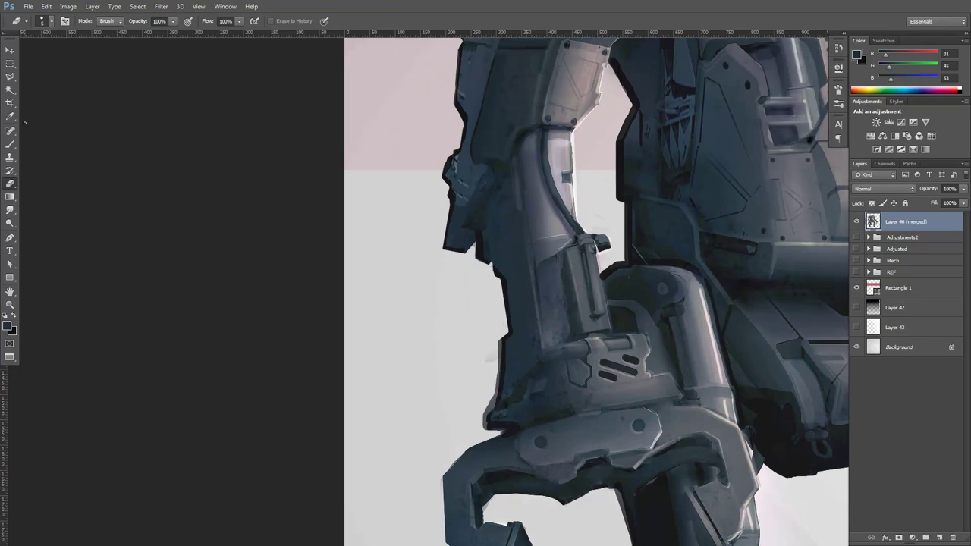
Step: Outline the light fringe beside the lower forearm with the Polygonal Lasso, clear it and deselect
left_click(10, 77)
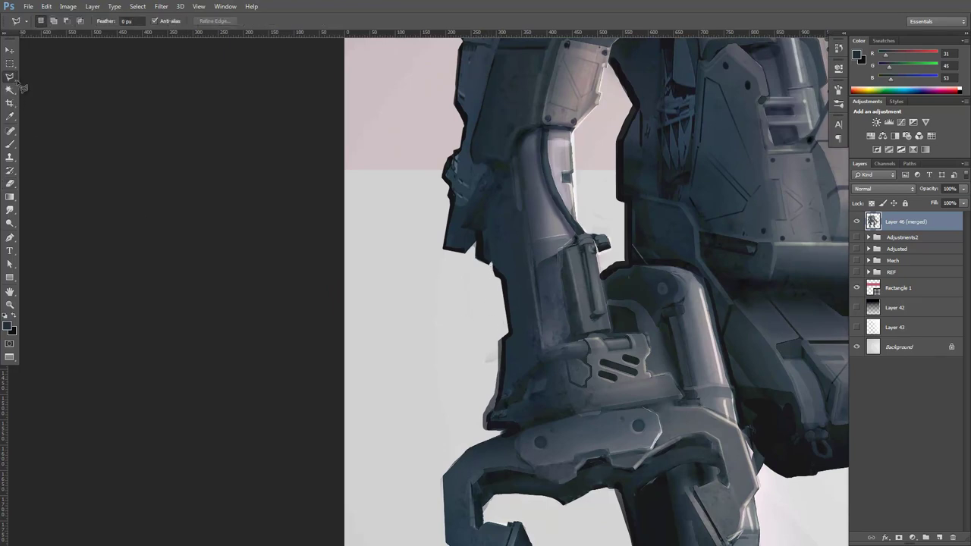
left_click(502, 336)
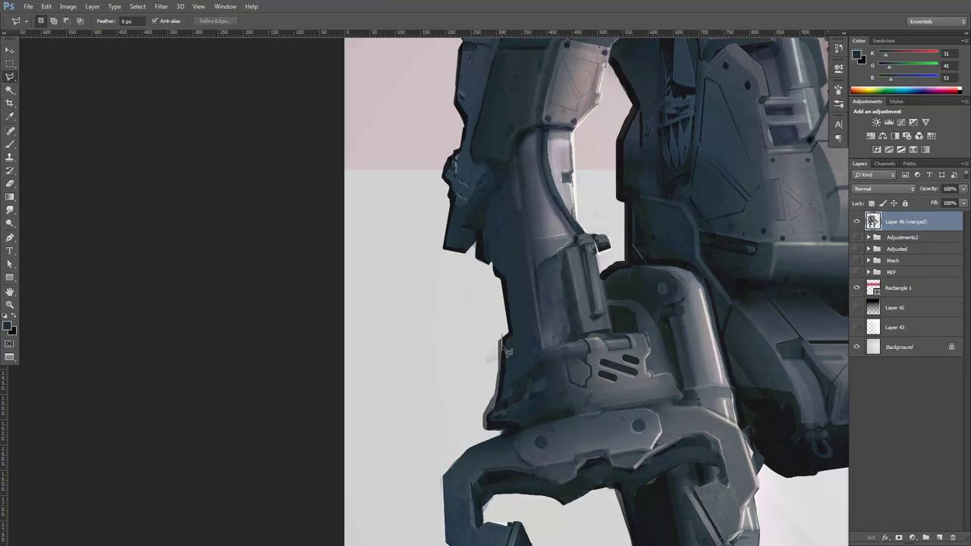
left_click(497, 401)
left_click(492, 411)
left_click(486, 419)
left_click(484, 436)
left_click(472, 427)
left_click(472, 344)
left_click(486, 322)
left_click(499, 334)
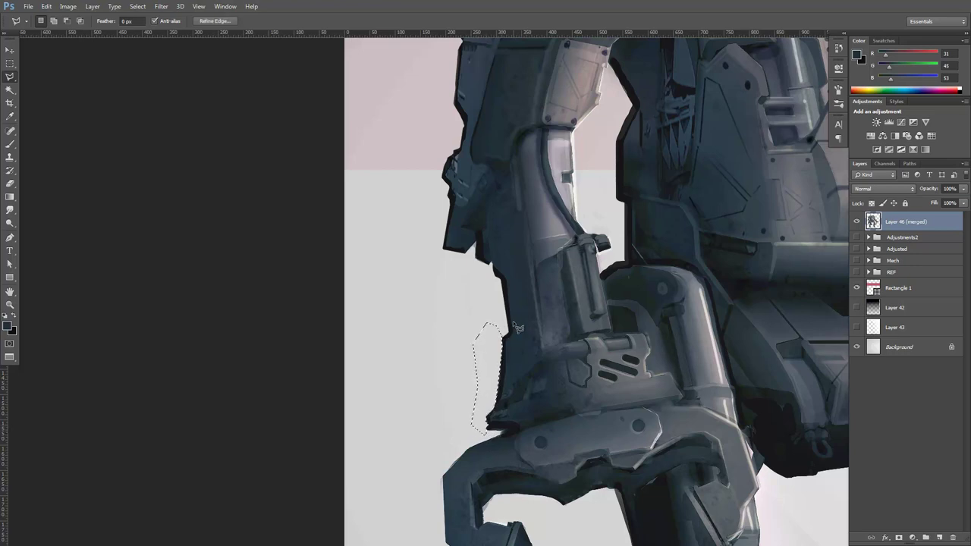
key("ctrl+d")
Step: Examine the whole robot at several magnifications to check the cleaned arm and overall silhouette
key("ctrl+minus")
key("ctrl+minus")
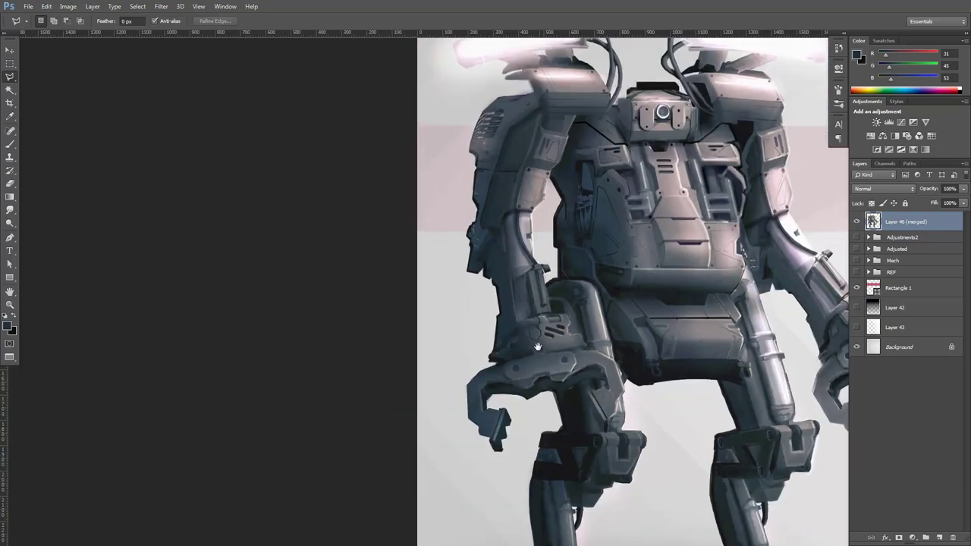
left_click_drag(537, 344, 502, 317)
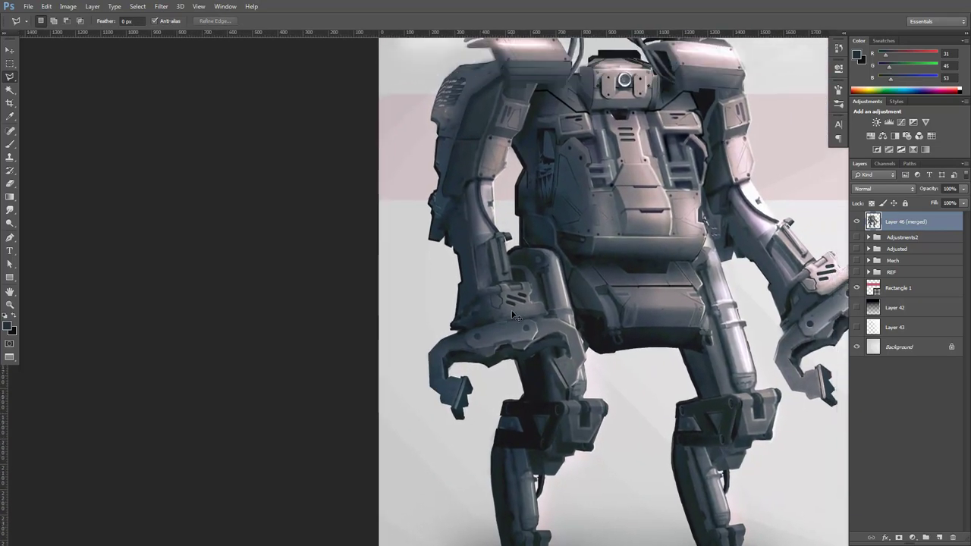
key("ctrl+minus")
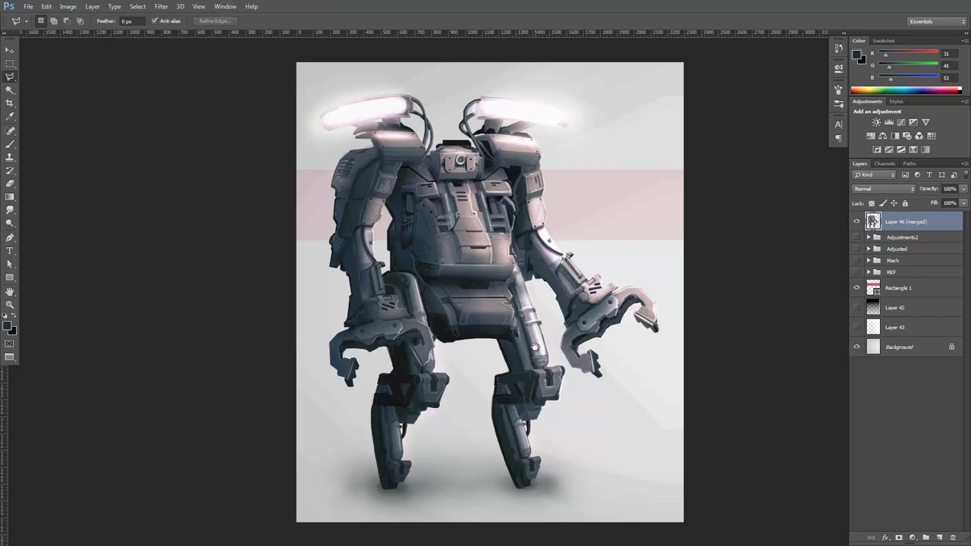
left_click_drag(539, 352, 598, 338)
key("ctrl+minus")
key("ctrl+plus")
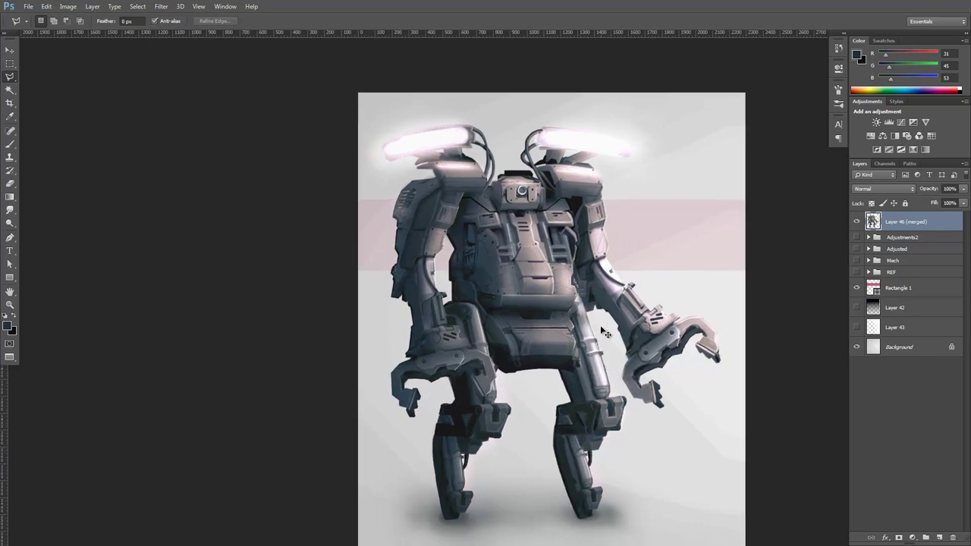
key("ctrl+minus")
key("ctrl+minus")
key("ctrl+plus")
key("ctrl+plus")
left_click_drag(607, 296, 598, 315)
key("ctrl+minus")
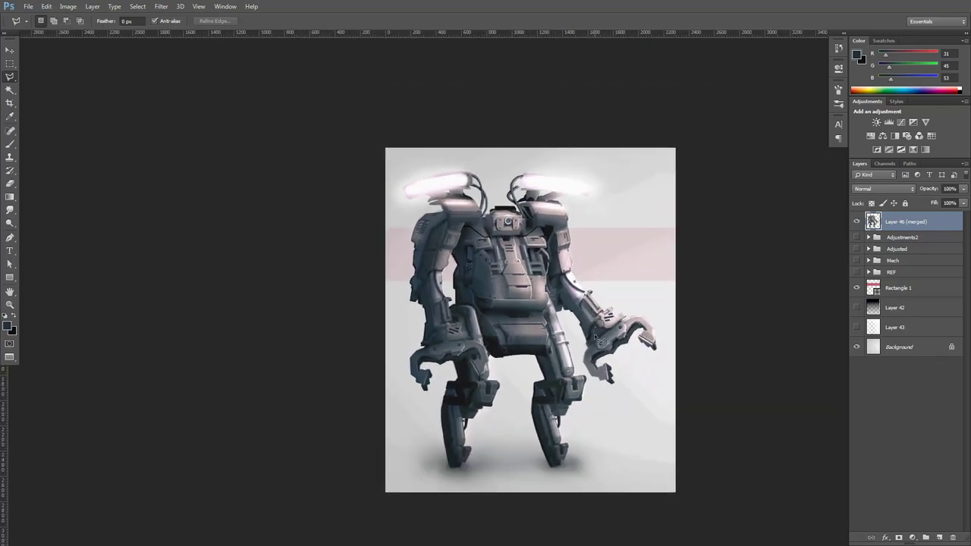